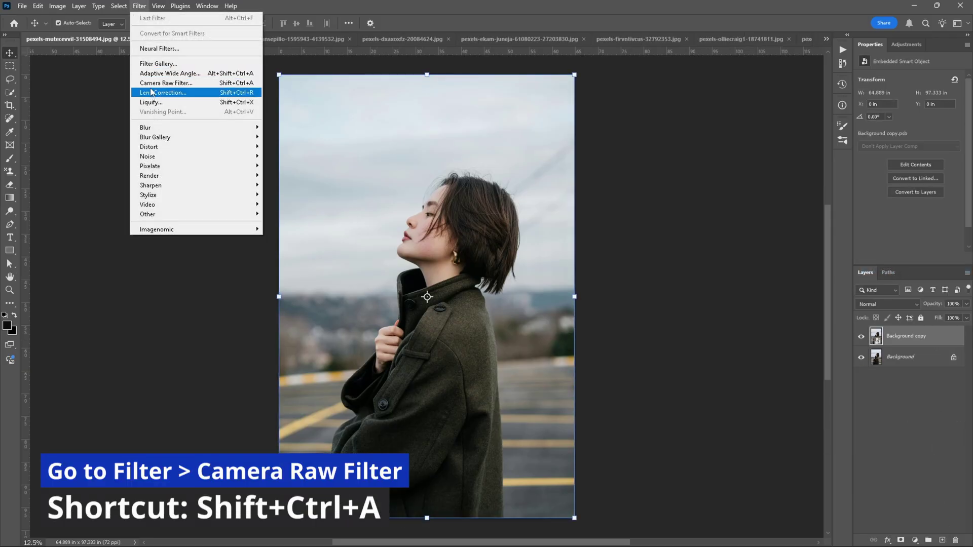
Step: Apply the Camera Raw Filter with Light values Contrast -10, Highlights -35, Shadows +30, Whites -20, Blacks +25
click(164, 82)
click(751, 286)
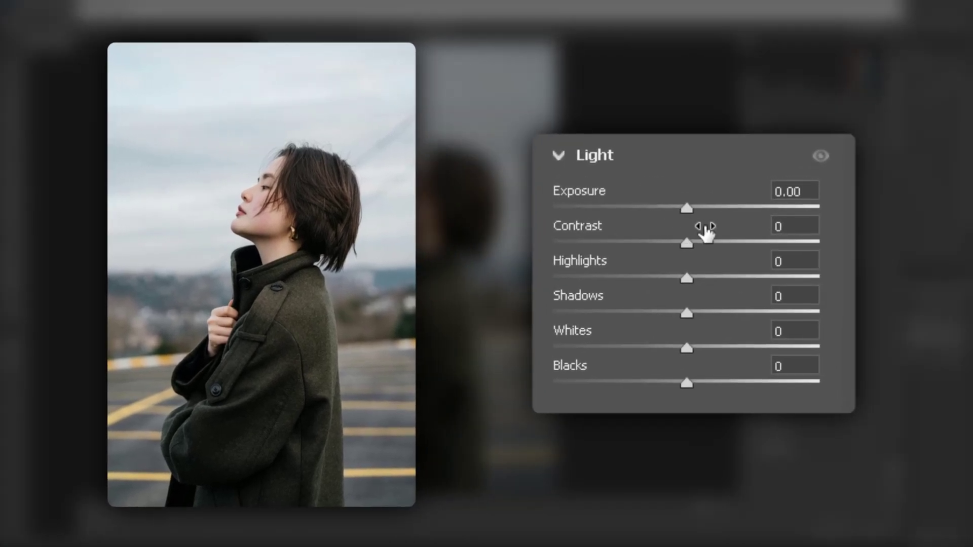
drag(707, 228, 691, 298)
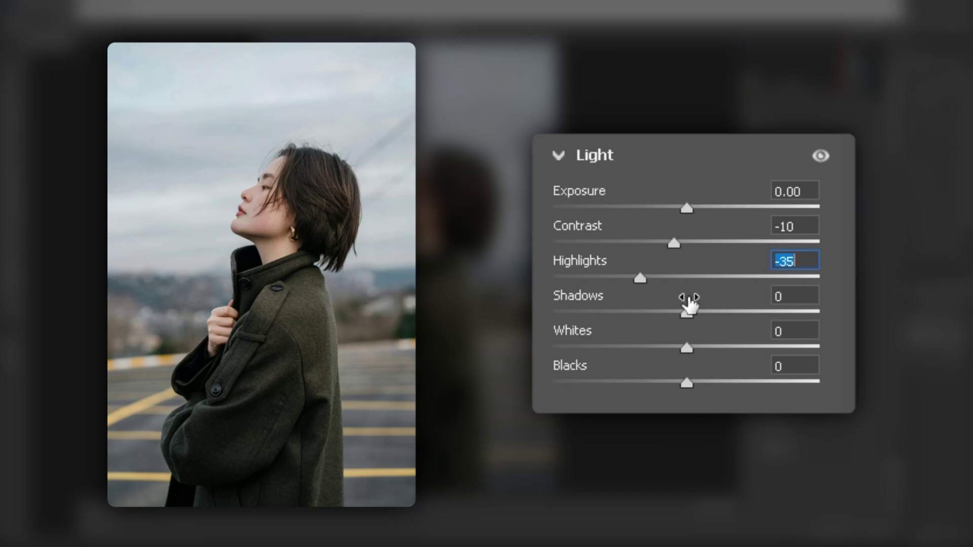
drag(689, 293, 724, 242)
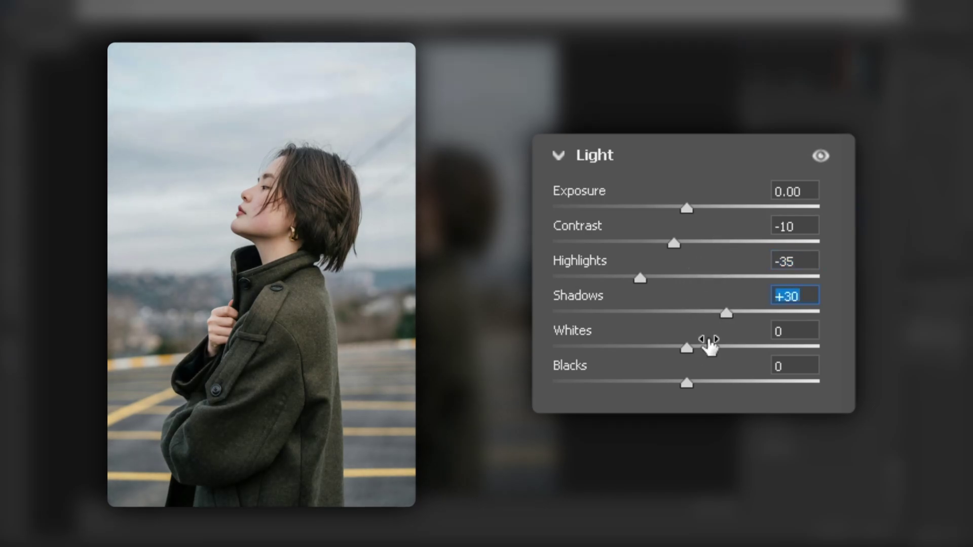
drag(710, 343, 688, 330)
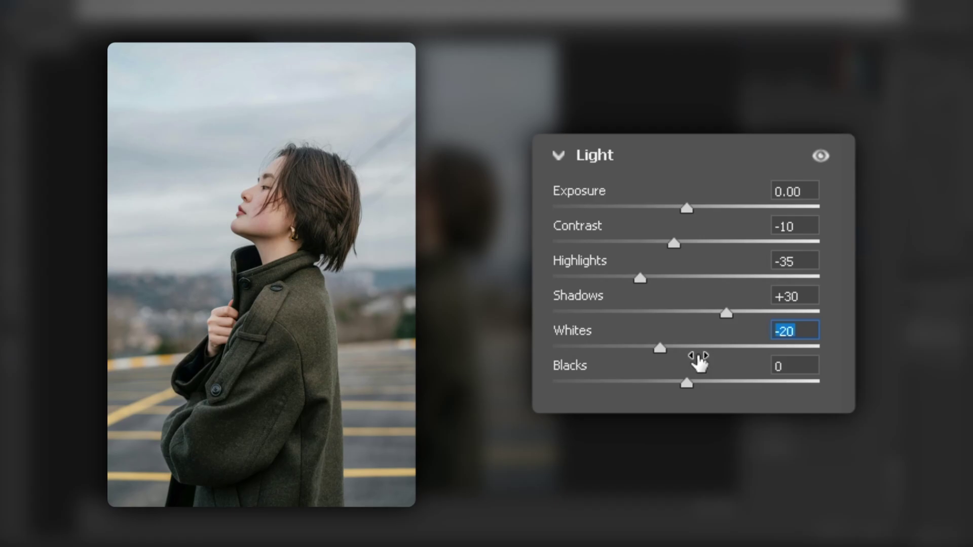
drag(698, 364, 723, 350)
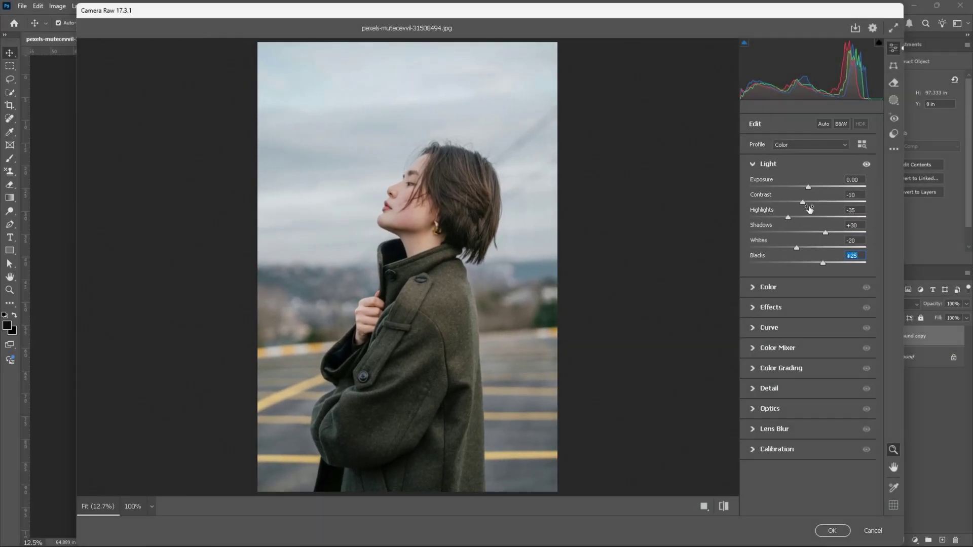
Step: In Effects, set Grain to 20 (size 25, roughness 50) and Vignette to -5
click(866, 164)
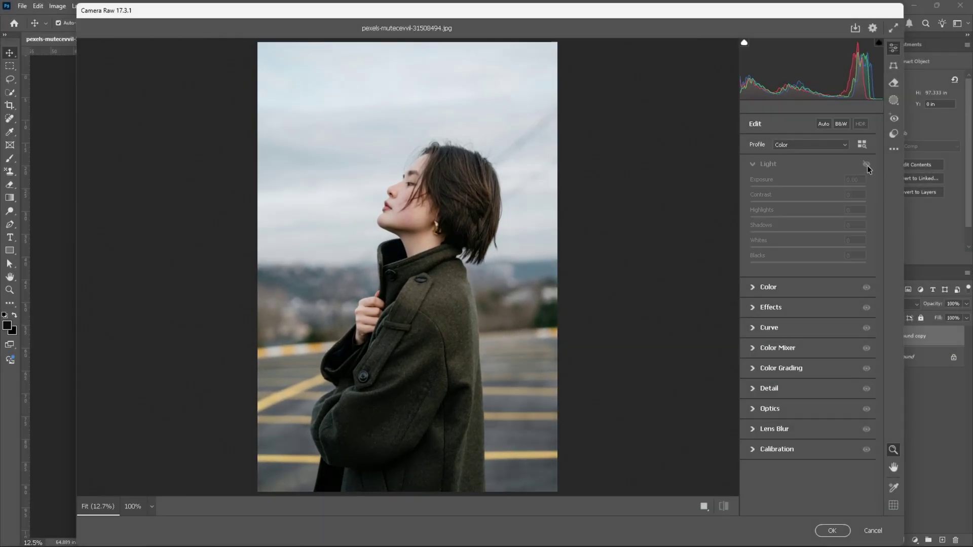
click(753, 165)
click(753, 204)
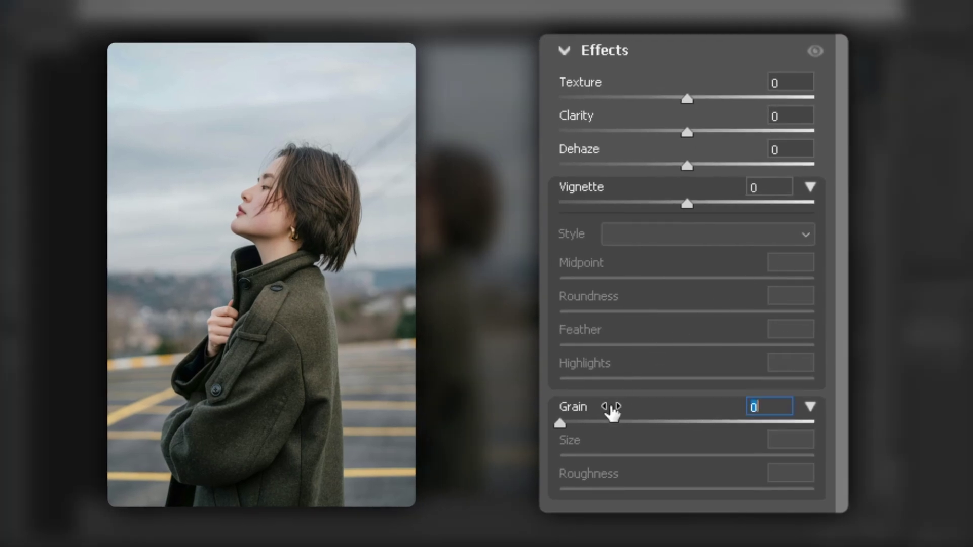
mouse_move(612, 410)
mouse_down()
mouse_move(638, 380)
mouse_move(631, 352)
mouse_up()
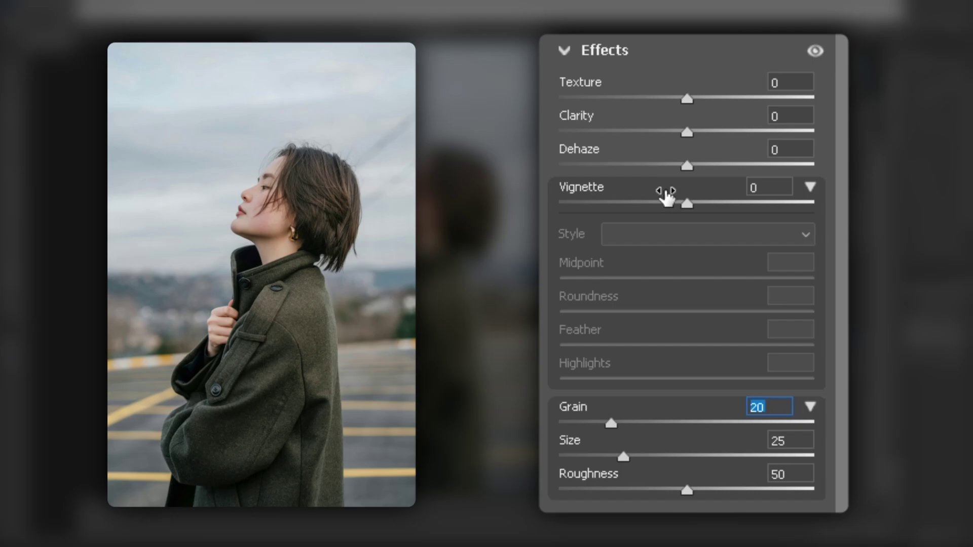
drag(666, 196, 660, 196)
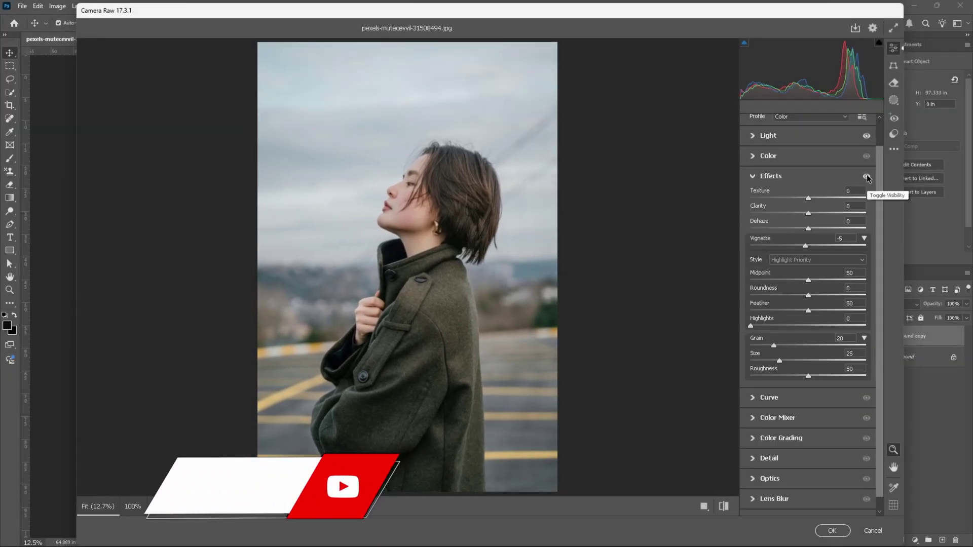
Step: Shape the RGB point curve: raise blacks, add 40→46 and 75→72 points, and map 240 to 255
click(768, 224)
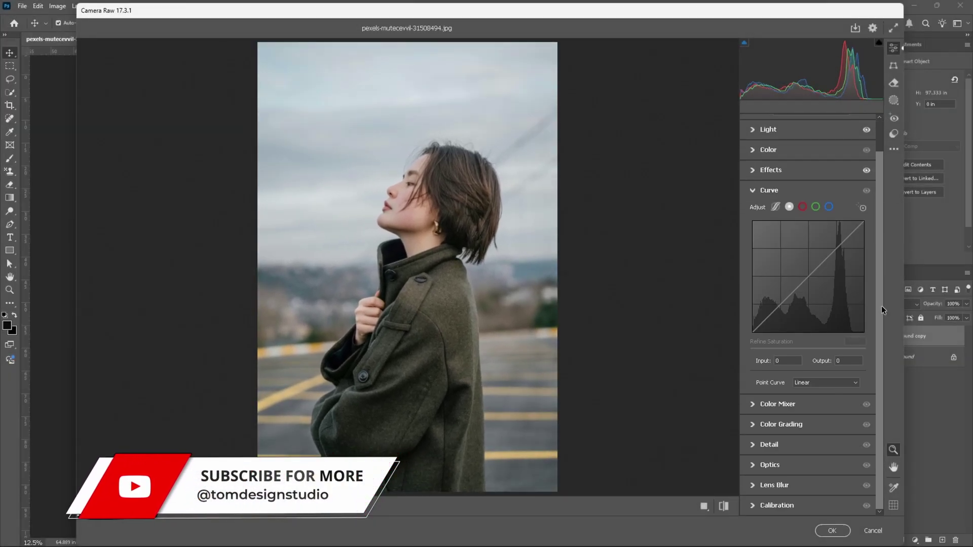
drag(752, 330, 753, 325)
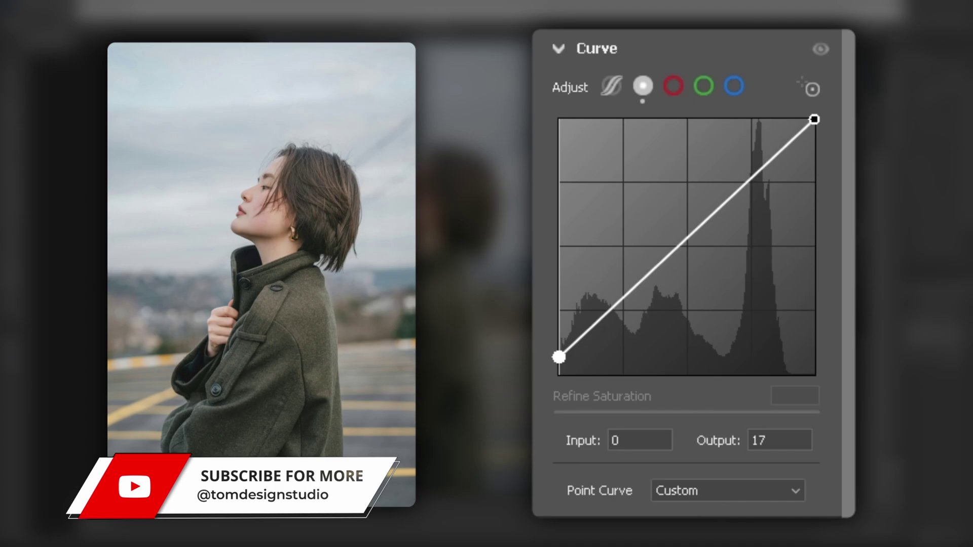
drag(559, 362, 558, 364)
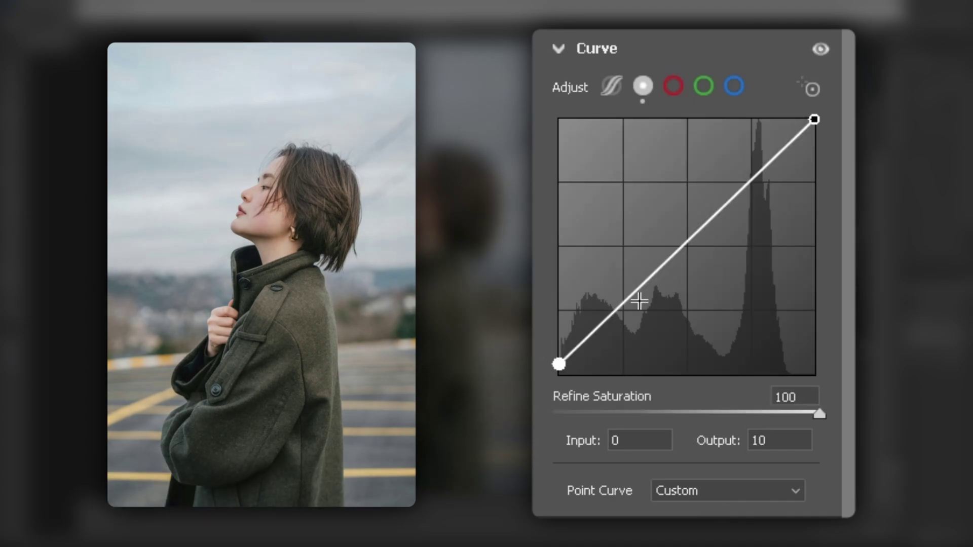
drag(624, 304, 599, 329)
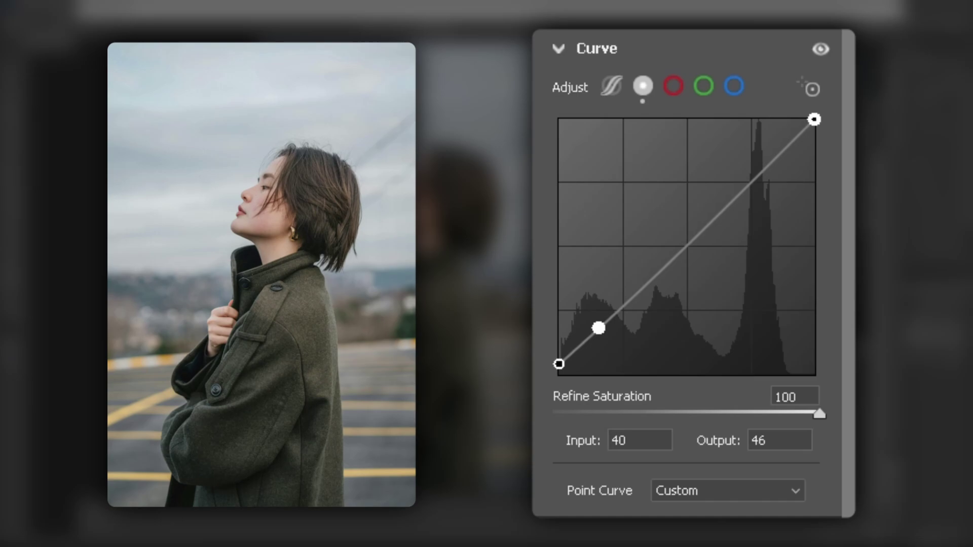
drag(679, 251, 633, 303)
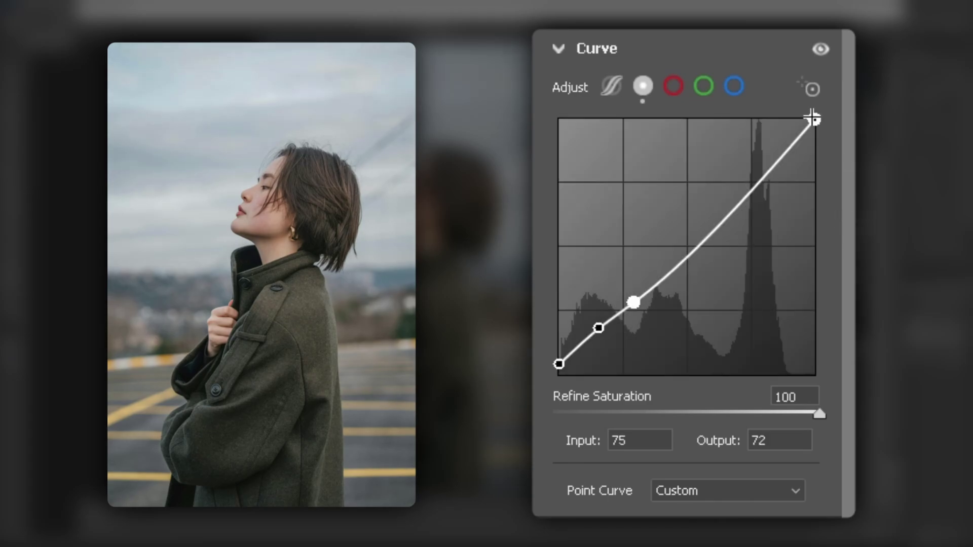
mouse_move(814, 120)
mouse_down()
mouse_move(813, 169)
mouse_move(791, 120)
mouse_up()
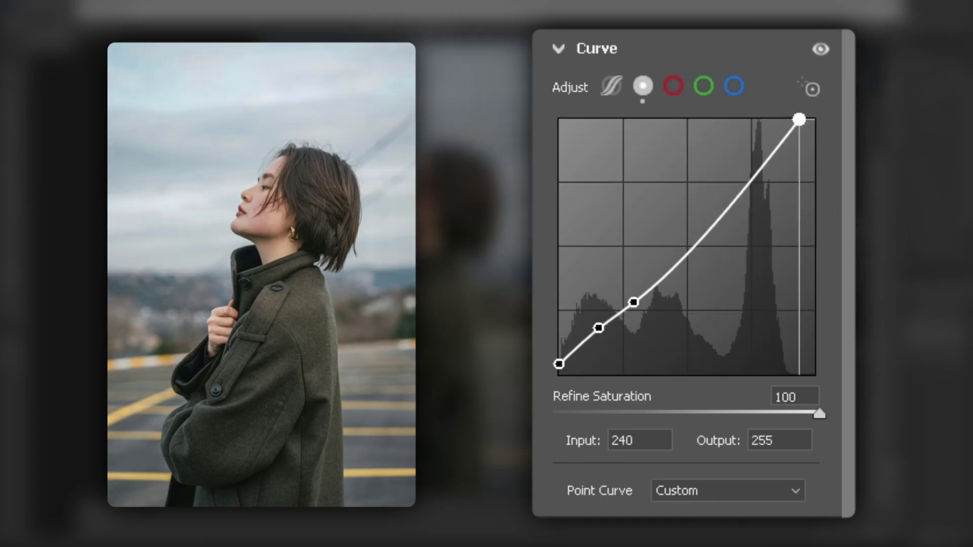
click(821, 49)
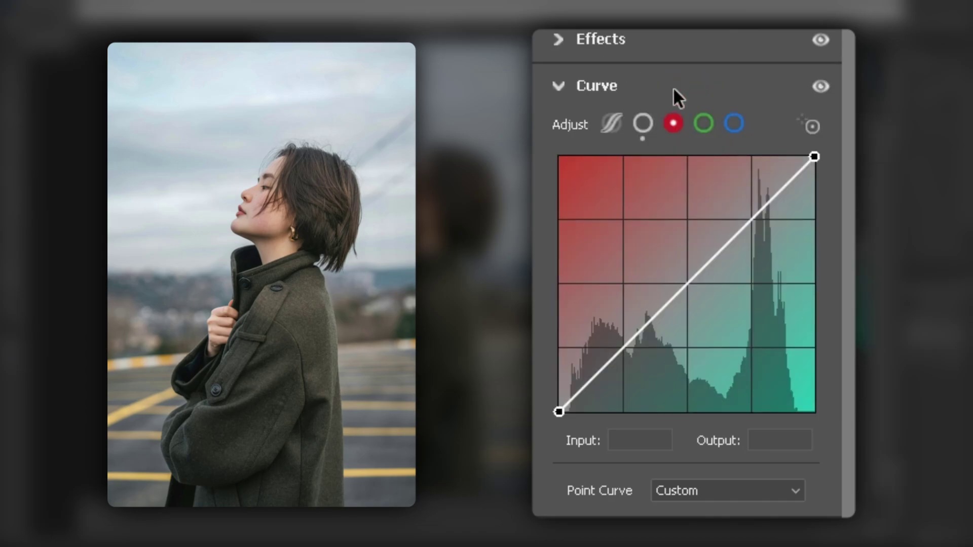
Step: Lift the red curve's black point and add red shadow and midtone points near 50 and 101
drag(559, 412, 559, 408)
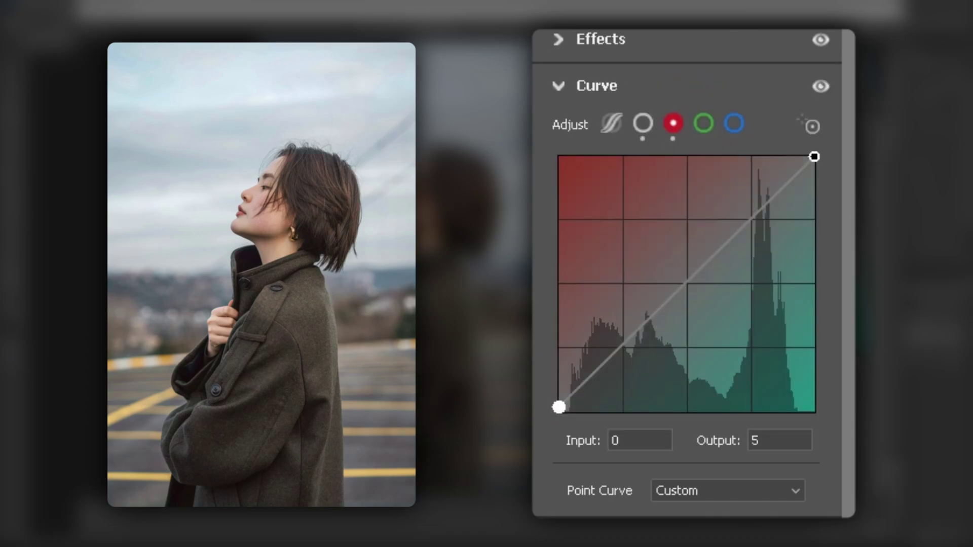
drag(619, 350, 610, 356)
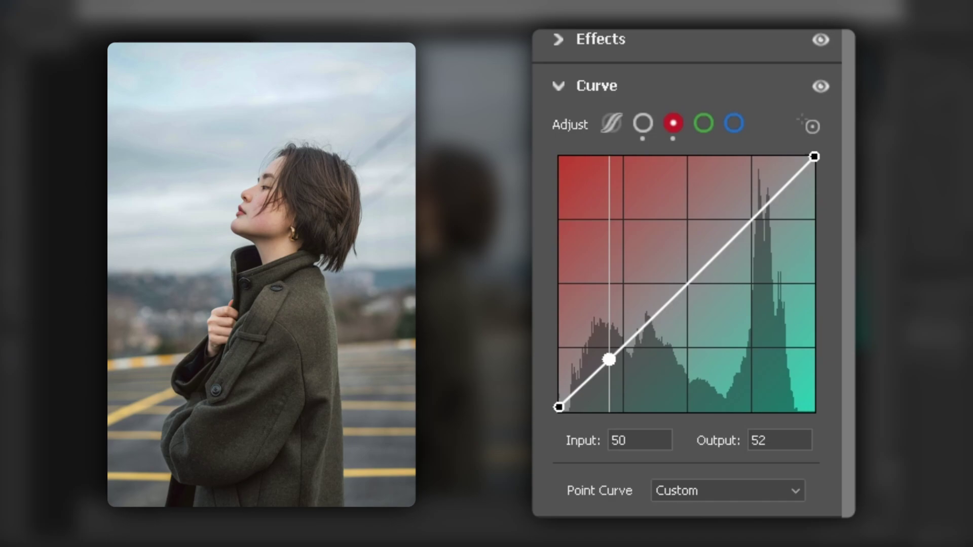
drag(669, 302, 660, 313)
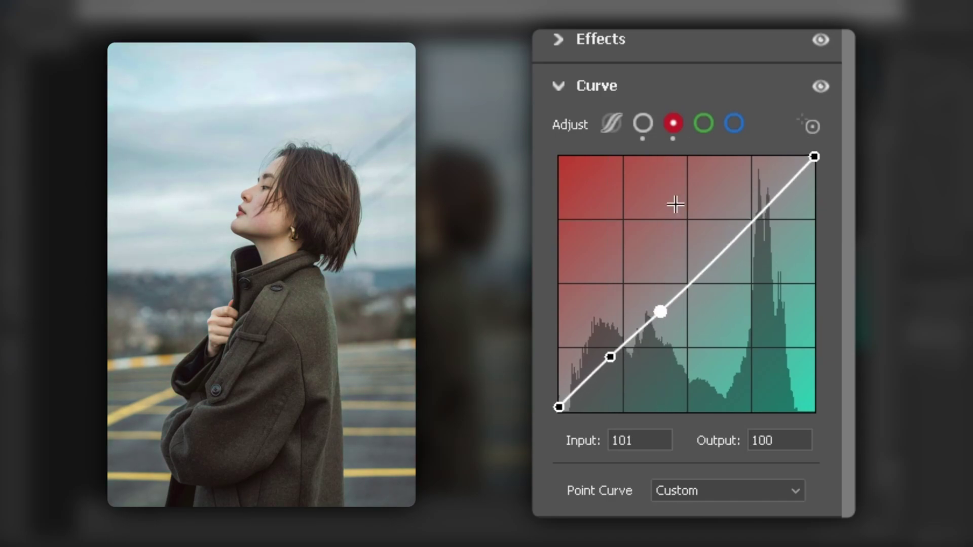
Step: On the Blue curve, lift blacks to 11 and dip the shadows and mids near 46 and 102
click(734, 122)
mouse_move(559, 409)
mouse_down()
mouse_move(561, 401)
mouse_move(560, 409)
mouse_up()
drag(601, 368, 609, 367)
drag(687, 285, 660, 320)
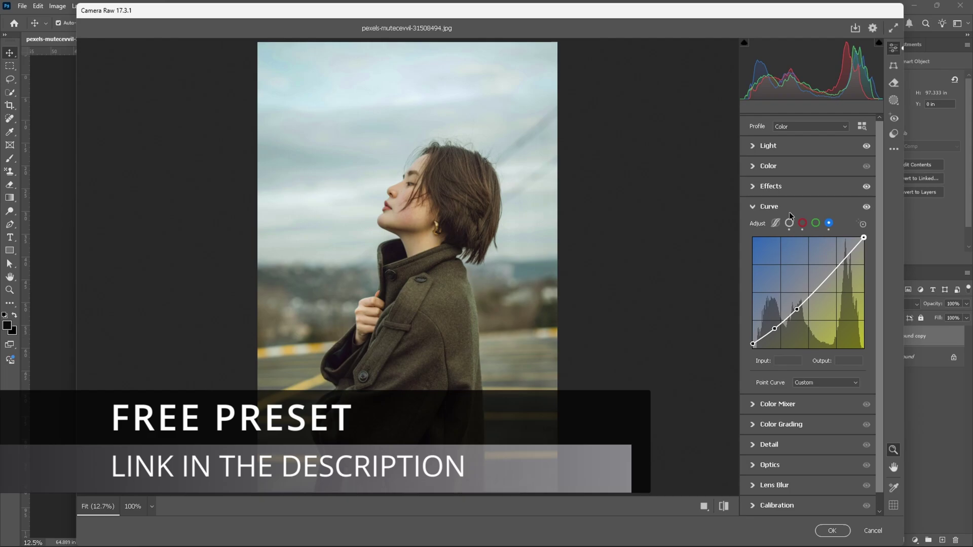
Step: In Color Mixer, set the reds to -5 hue and -5 saturation with a slight brightening
click(802, 223)
click(754, 206)
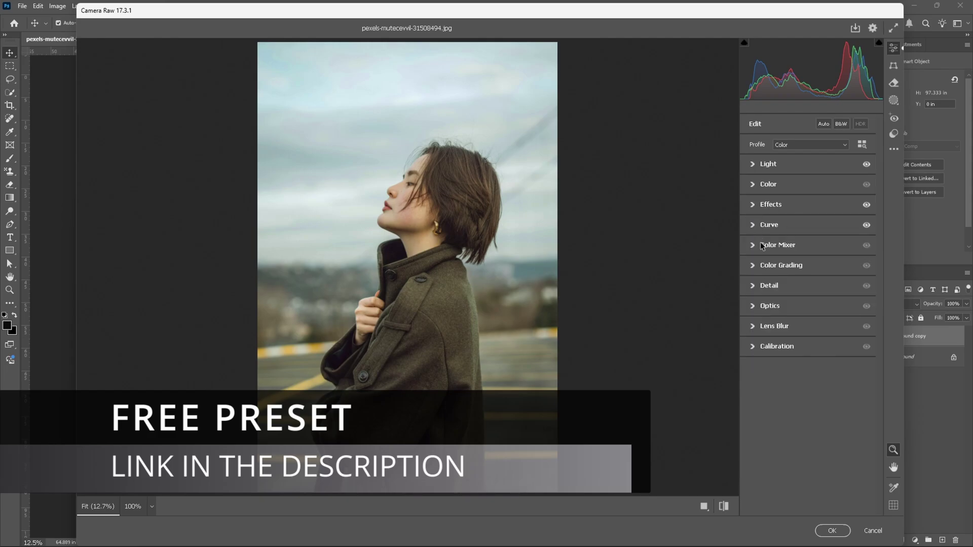
click(755, 244)
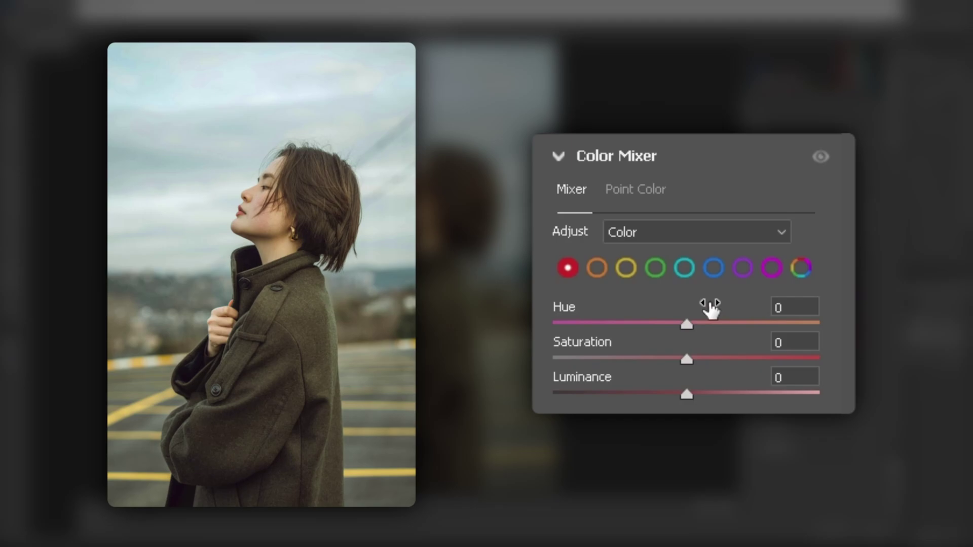
drag(710, 307, 703, 310)
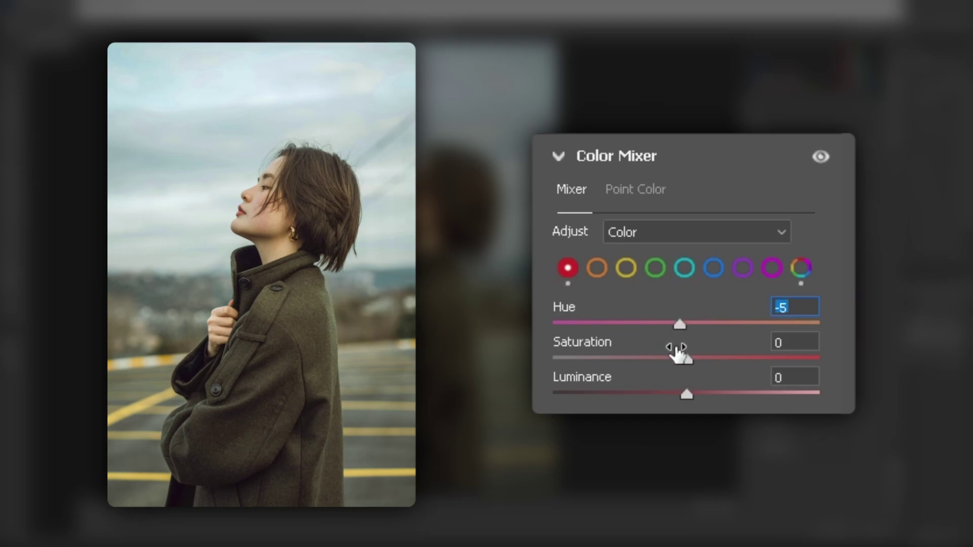
drag(687, 356, 680, 356)
drag(719, 382, 720, 382)
Step: Set oranges to -3/-5/+10 and yellows to +10 hue, -10 saturation, +6 luminance
click(596, 269)
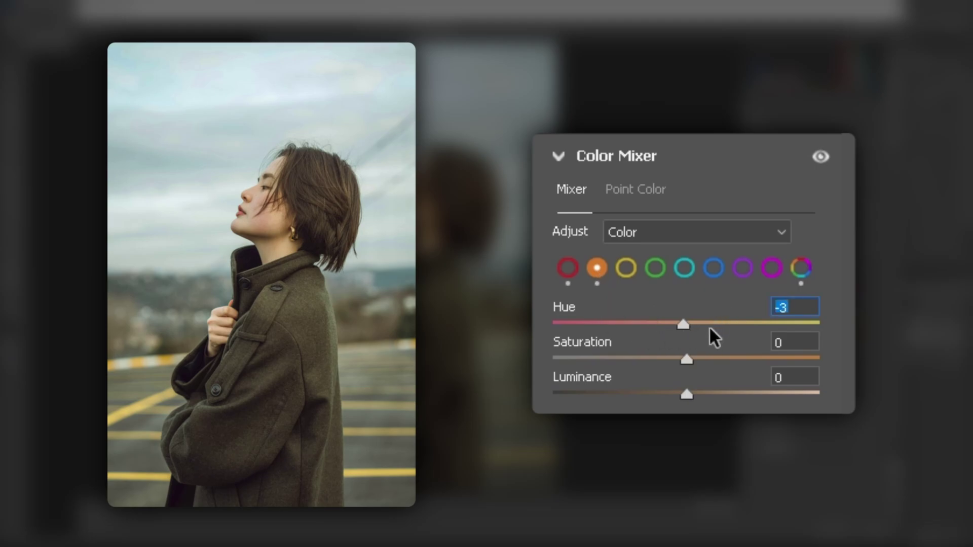
drag(713, 357, 717, 372)
text(+10)
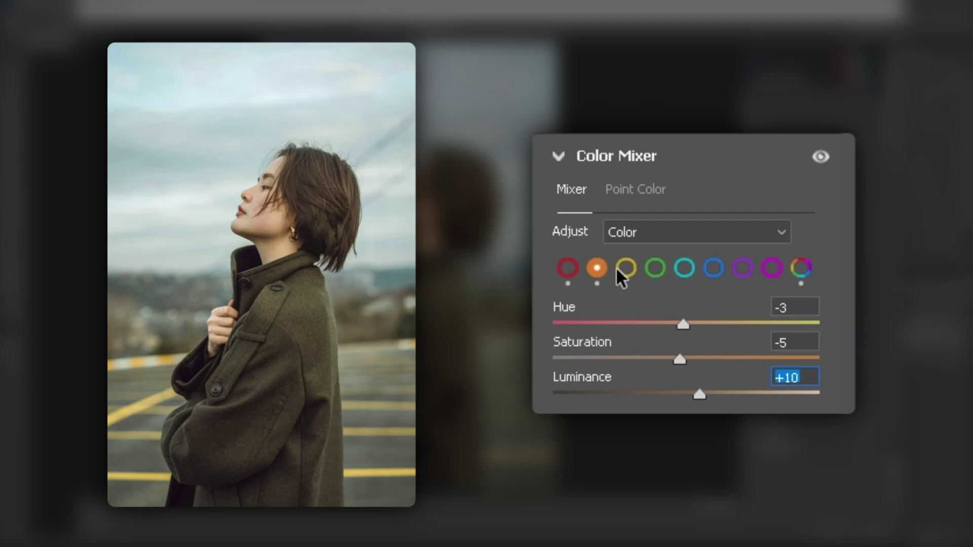
click(626, 268)
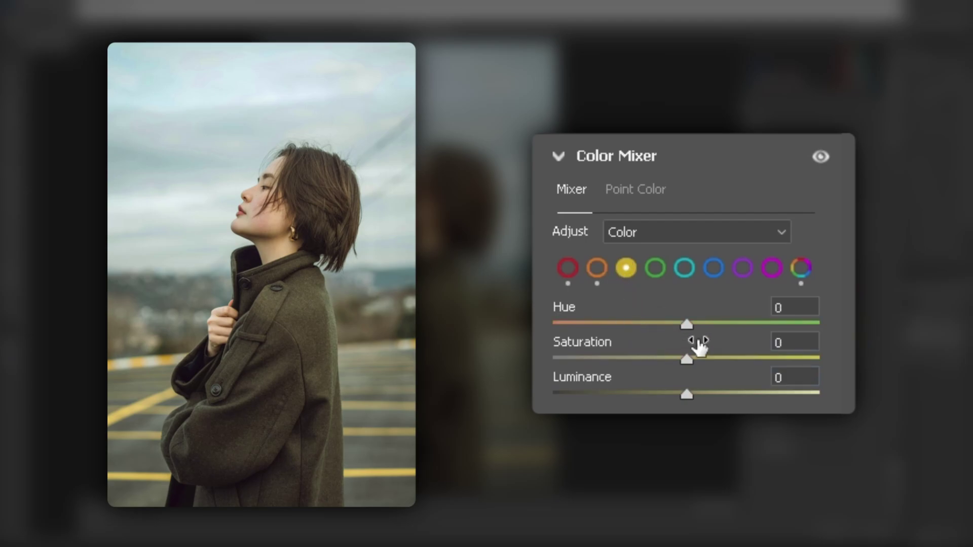
mouse_move(687, 324)
mouse_down()
mouse_move(699, 323)
mouse_move(705, 349)
mouse_up()
drag(687, 393, 703, 393)
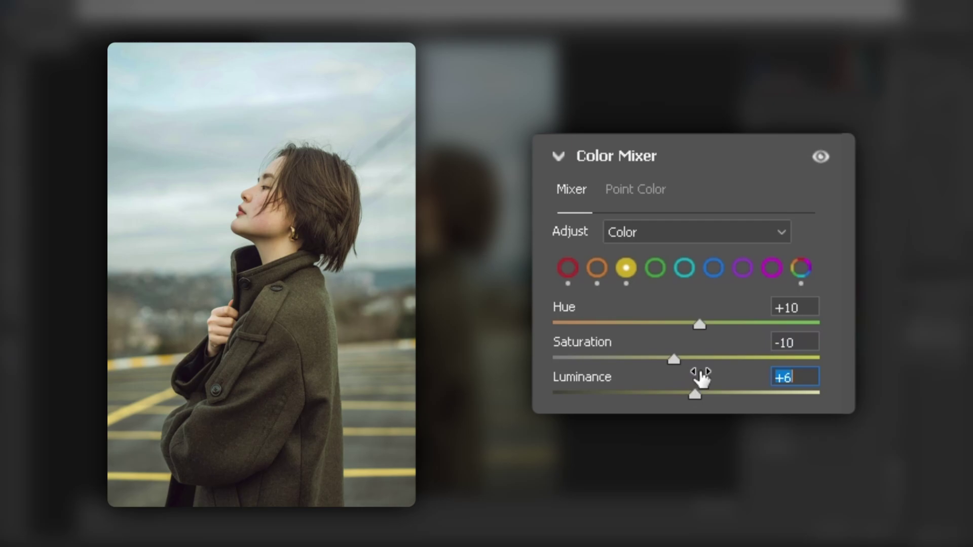
Step: Set the greens to hue -20, saturation -20, luminance -10
click(656, 268)
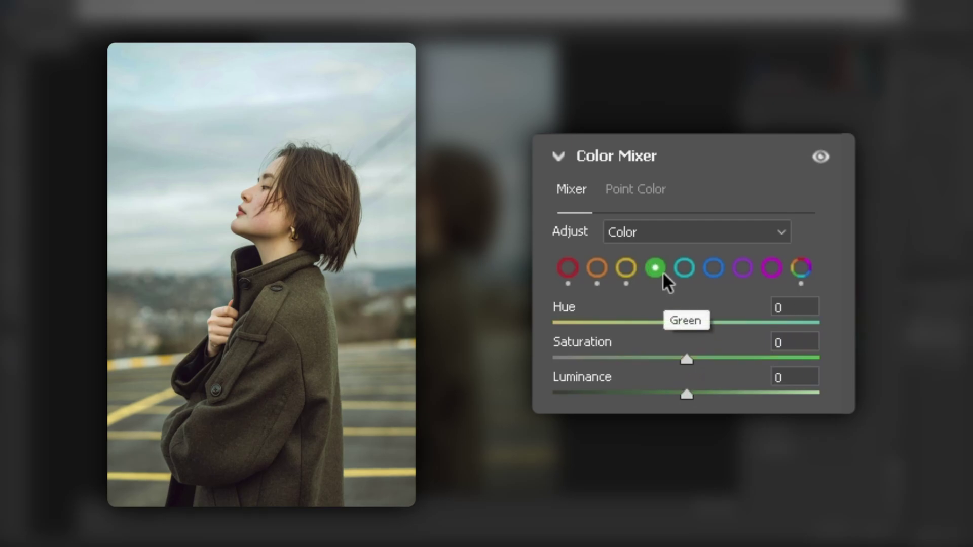
drag(714, 314, 698, 313)
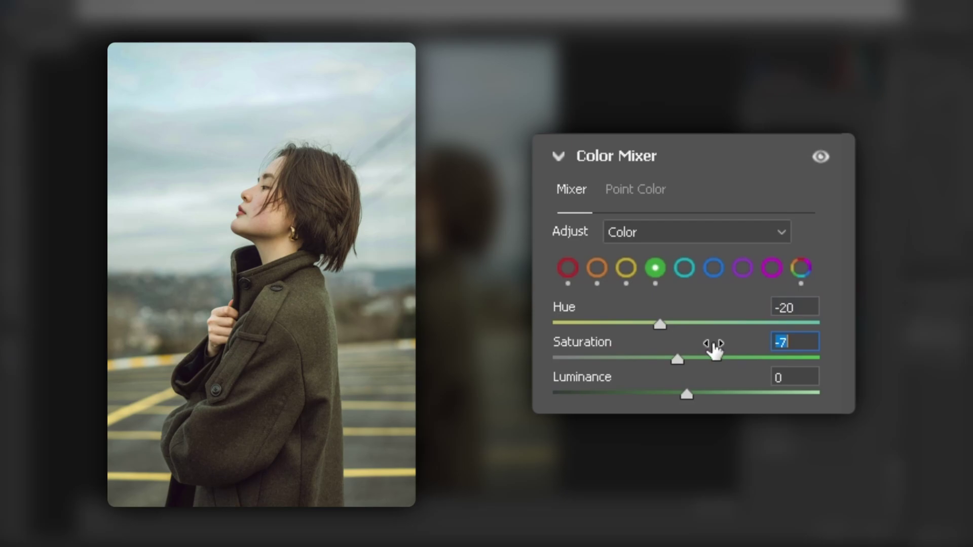
drag(713, 358, 696, 358)
drag(722, 394, 711, 394)
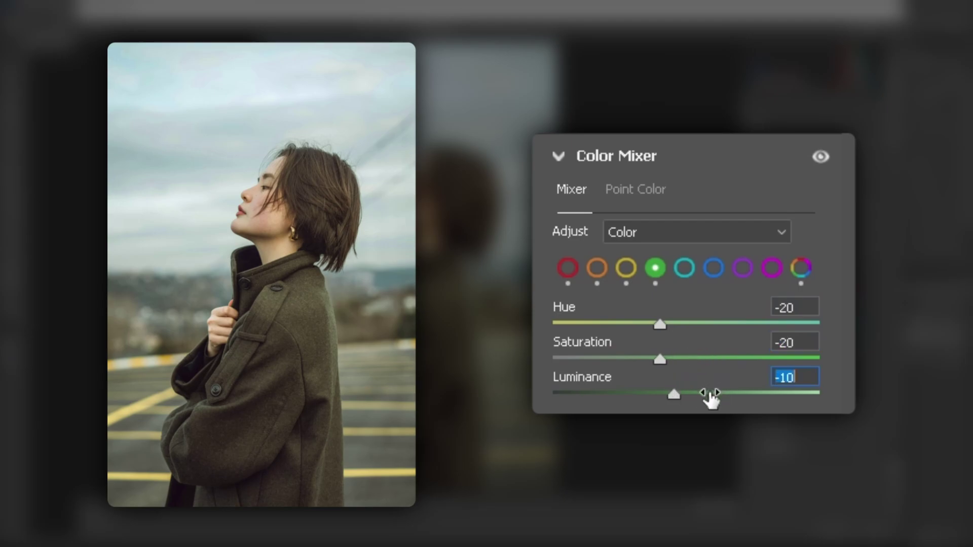
Step: Drop aqua saturation to -11 and set blues to +5 hue, -15 saturation, -11 luminance
click(686, 268)
drag(709, 357, 701, 357)
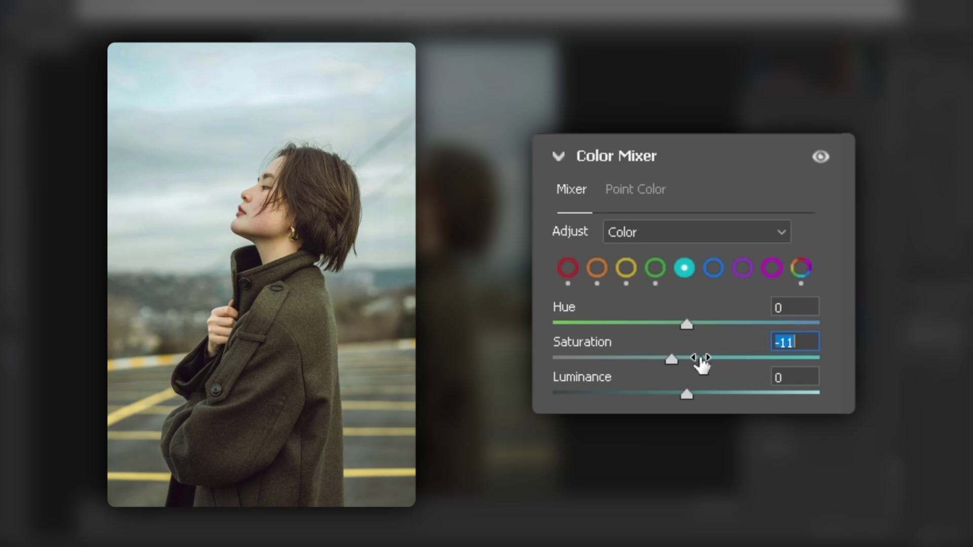
click(714, 268)
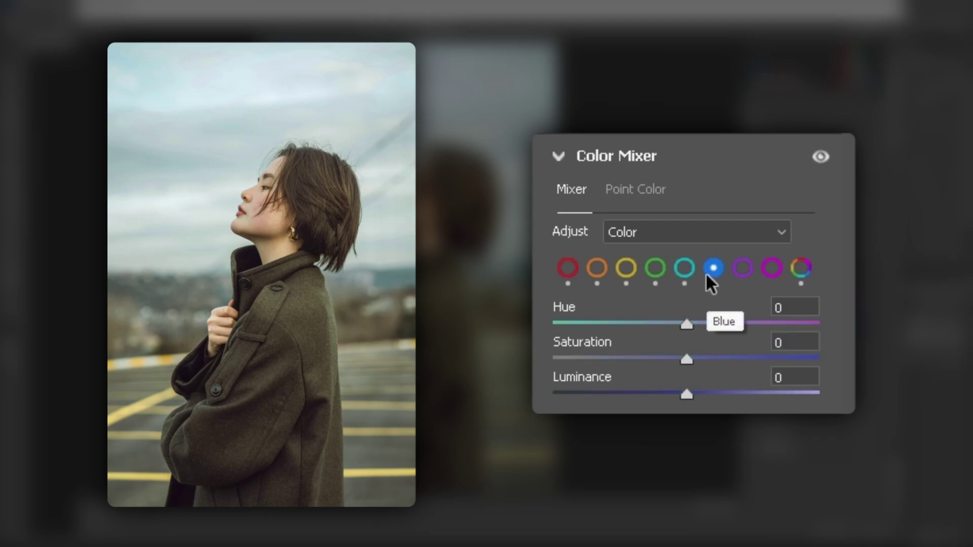
drag(686, 324, 698, 324)
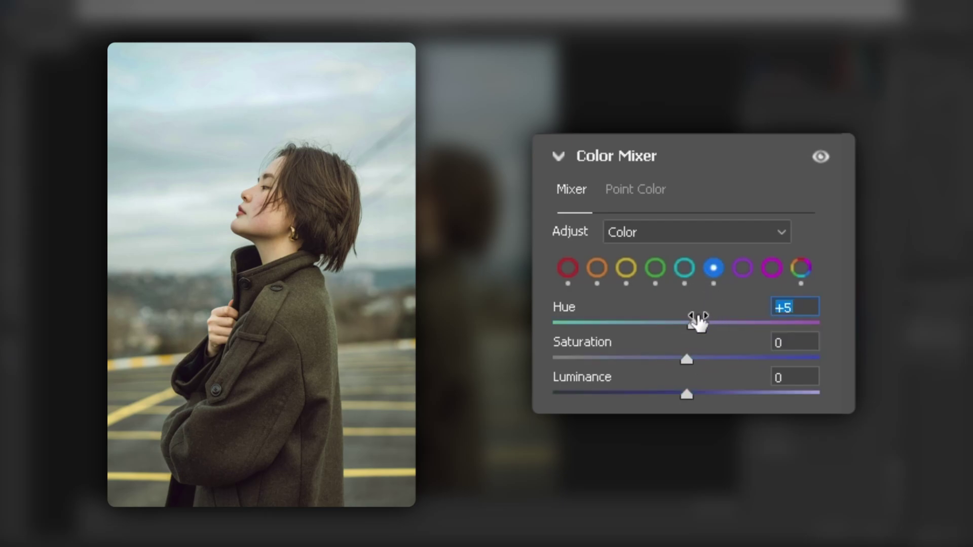
drag(723, 354, 708, 353)
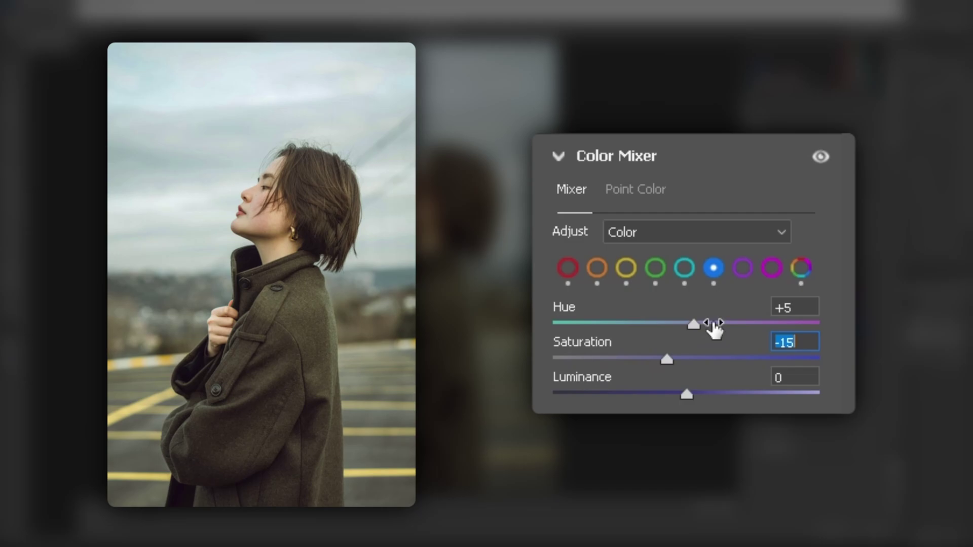
drag(723, 393, 714, 384)
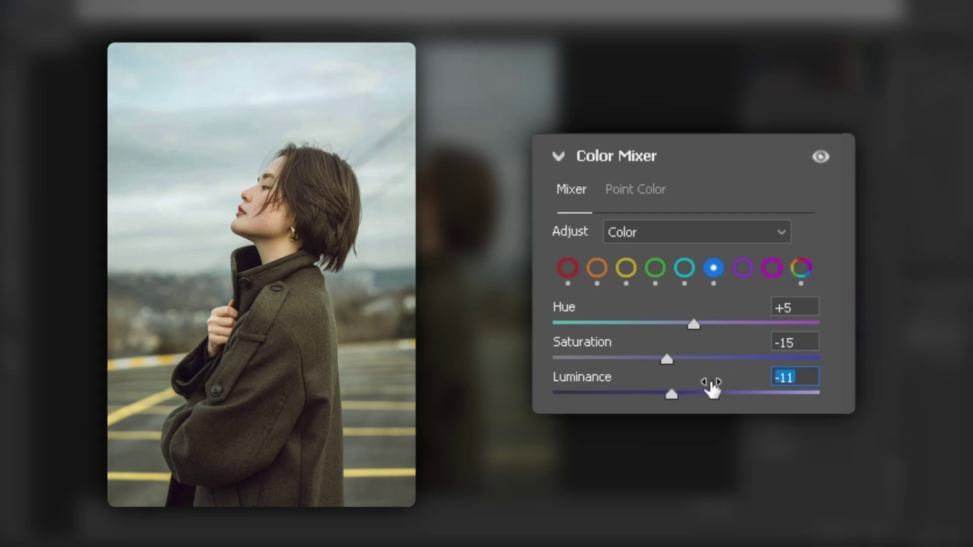
Step: Lower purple saturation to -10, select Magenta, and review the blue, green and red values
click(741, 271)
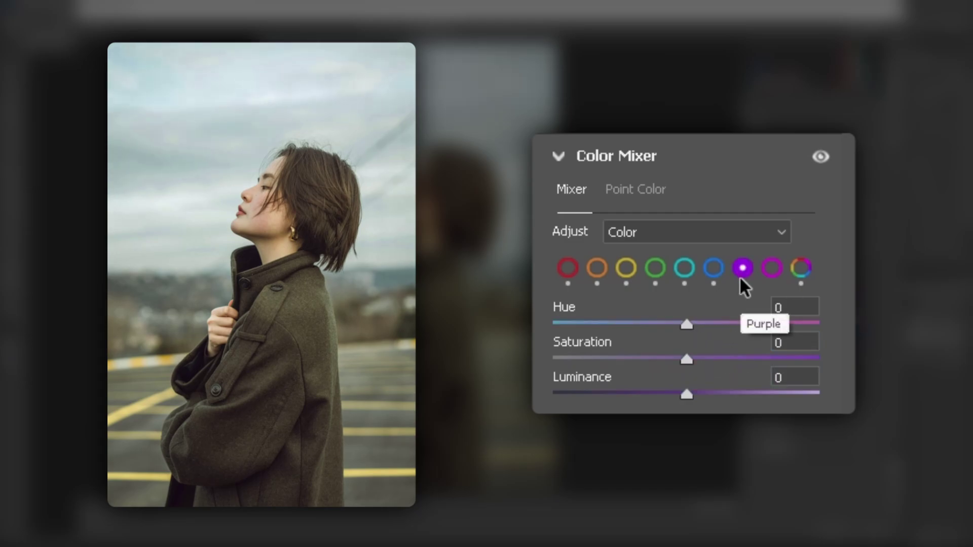
drag(734, 348, 719, 350)
click(772, 268)
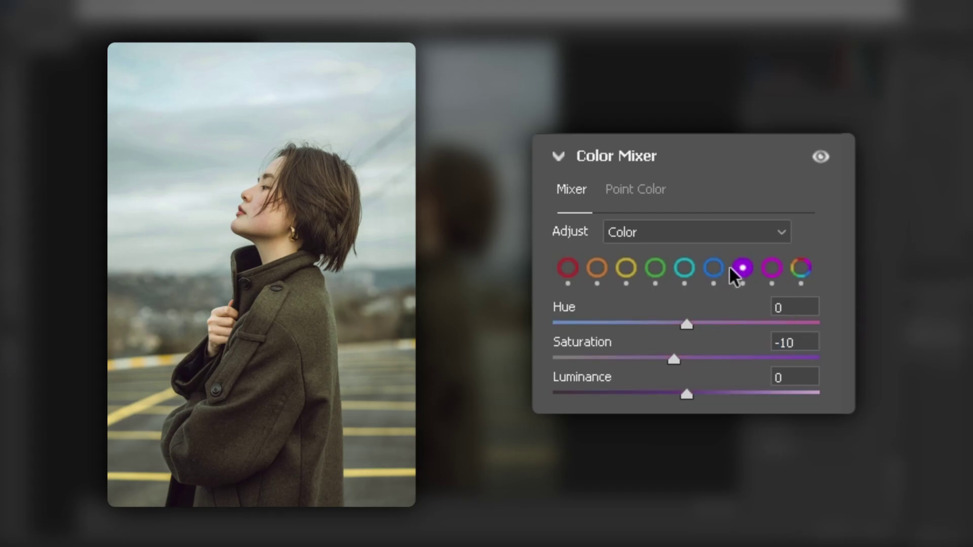
click(713, 268)
click(655, 267)
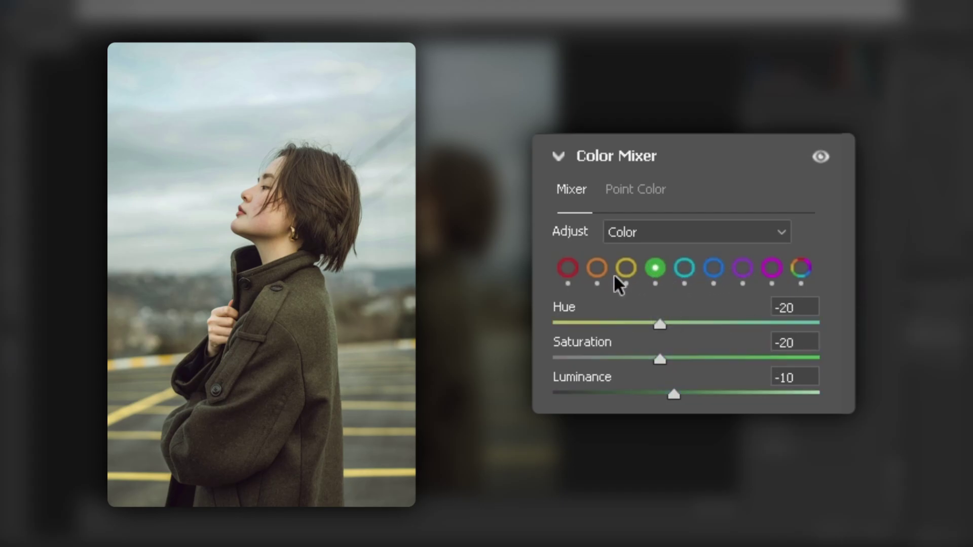
click(597, 268)
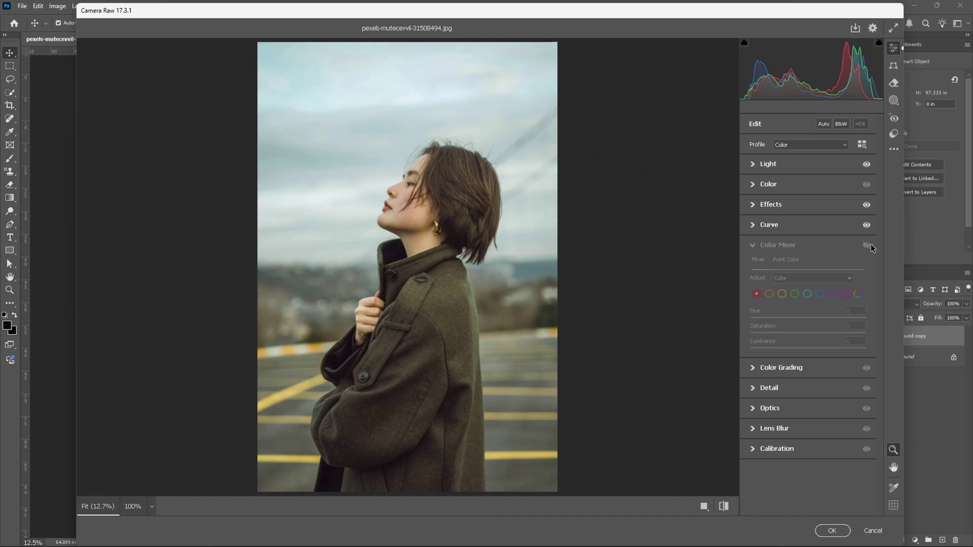
Step: In Color Grading, tint shadows with hue 45 and saturation 14, and set midtone hue to about 71
click(772, 242)
click(781, 265)
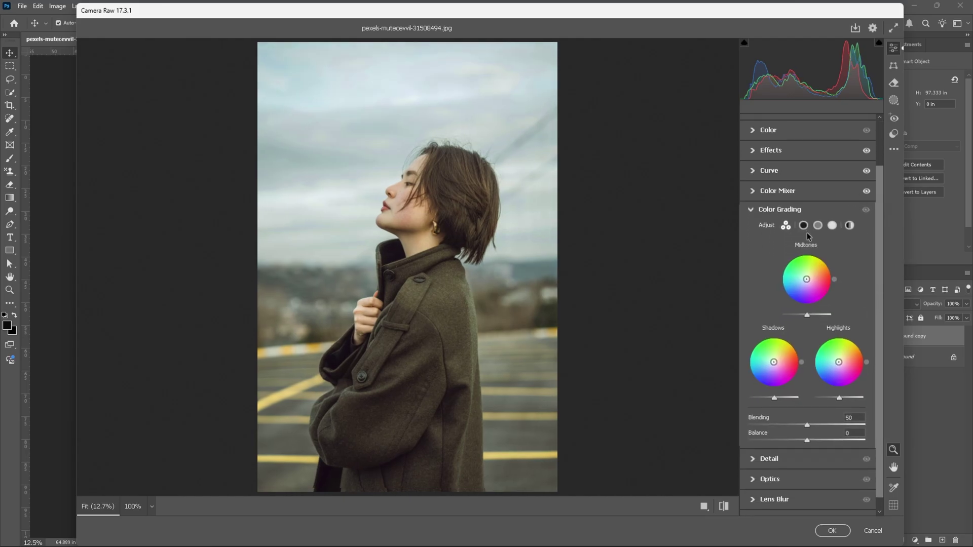
click(806, 282)
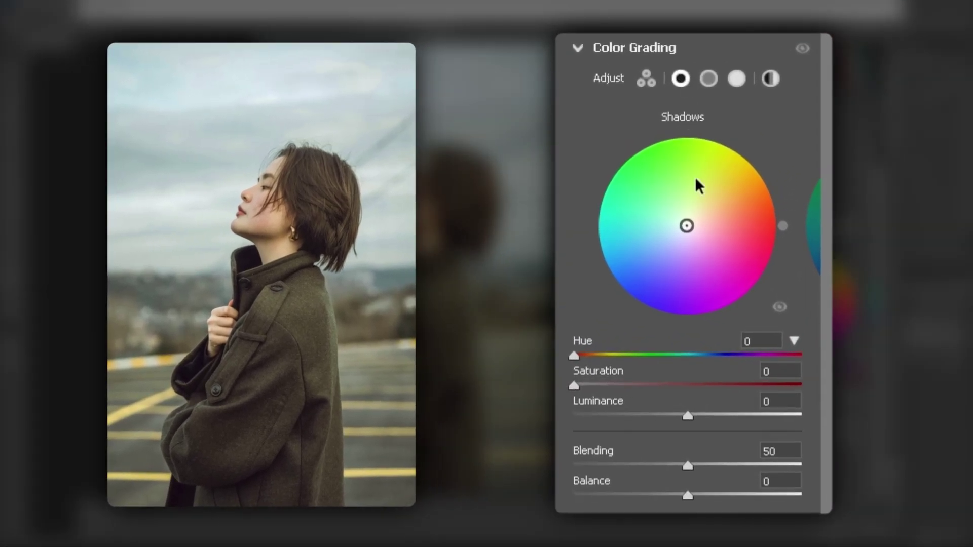
drag(609, 343, 659, 342)
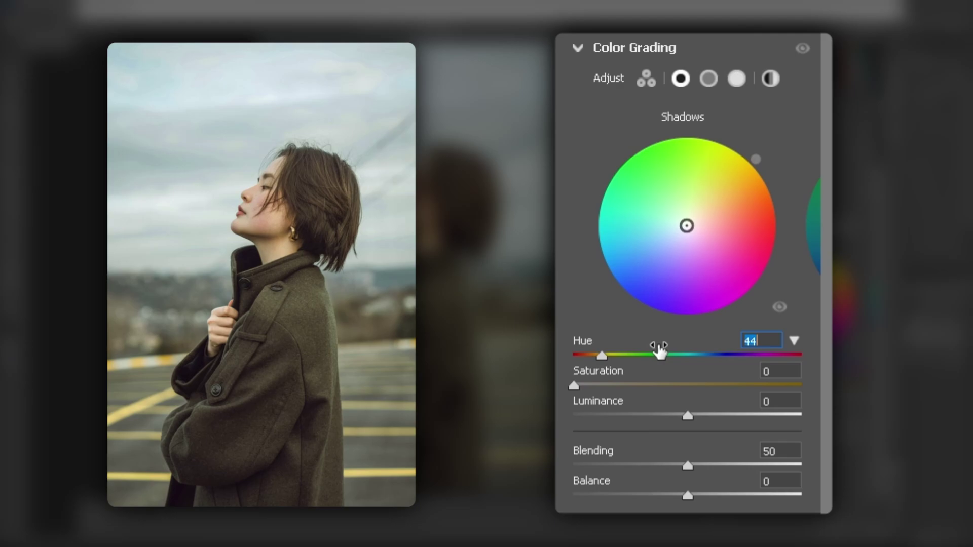
drag(639, 371, 648, 373)
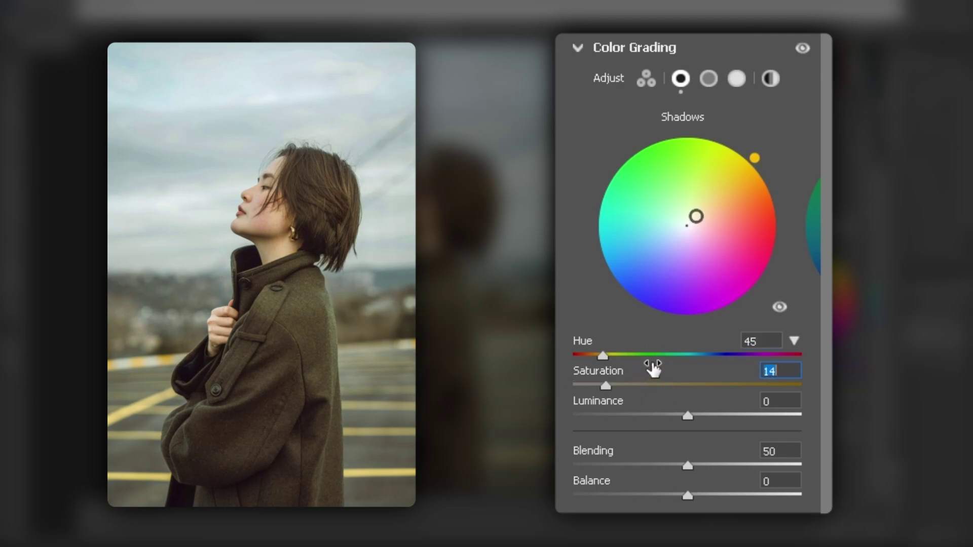
key(alt+2)
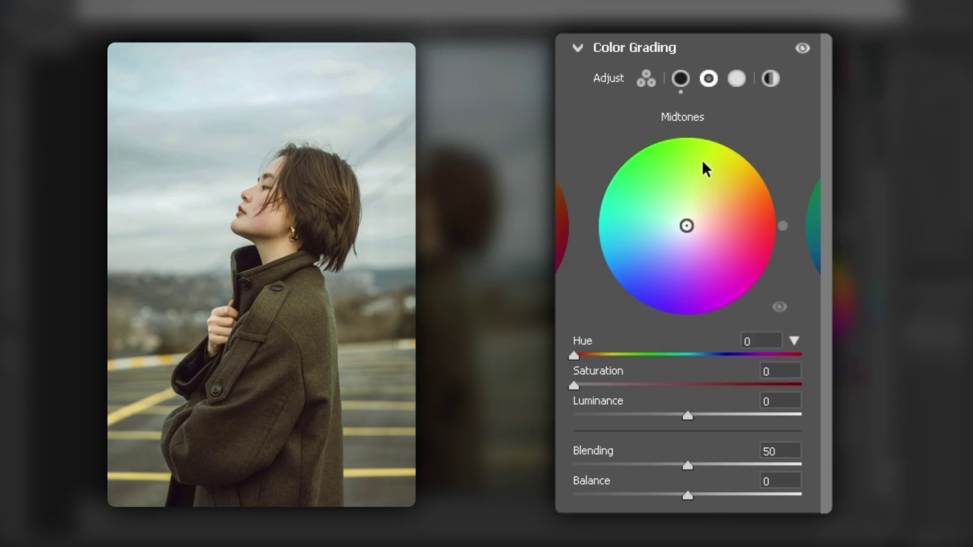
drag(659, 342, 719, 318)
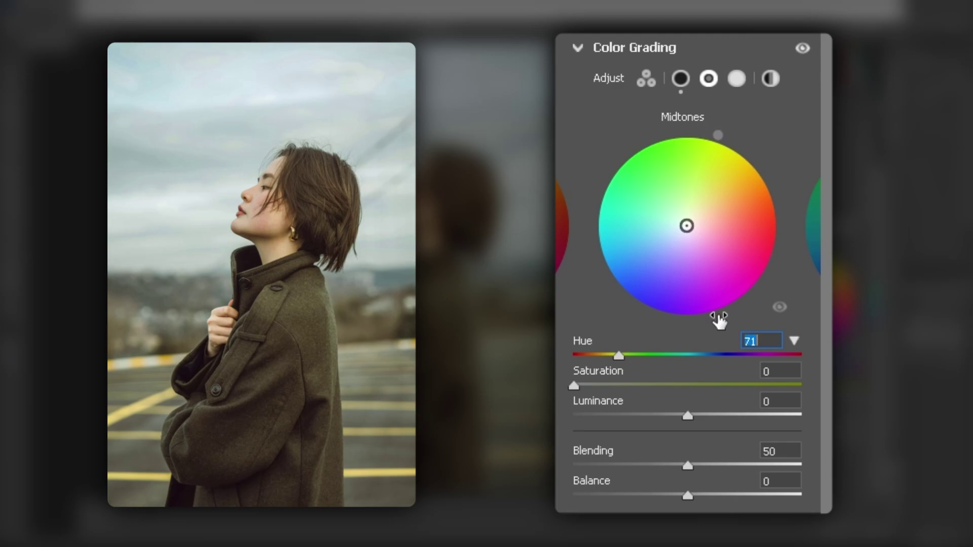